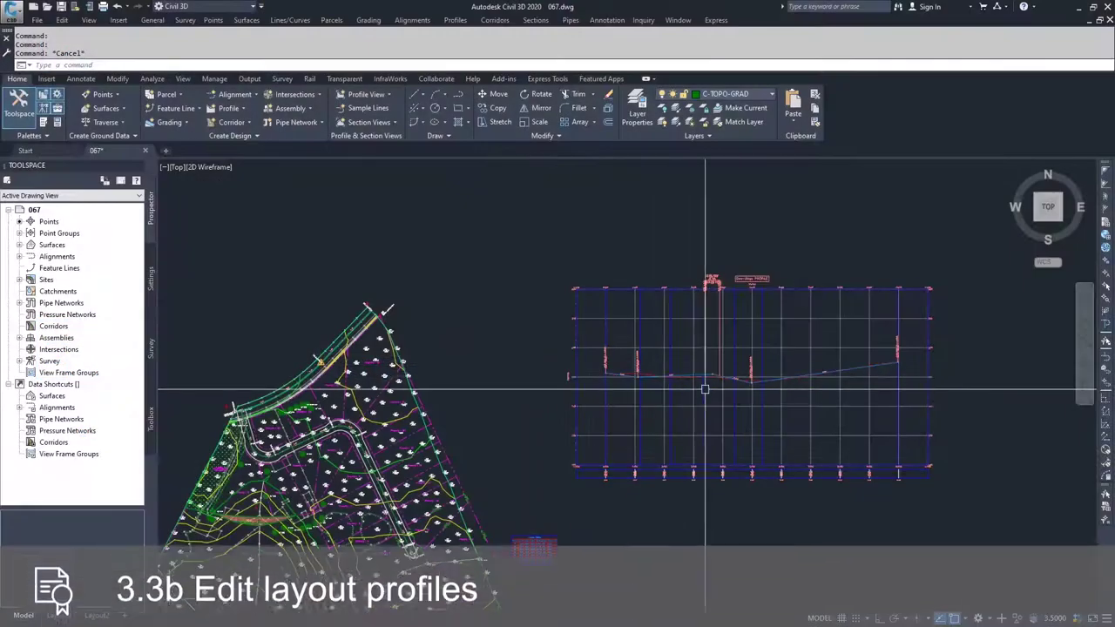
Select the Dev-Prof profile and open its Geometry Editor layout tools in PVI-based mode.
scroll(705, 390, "up", 5)
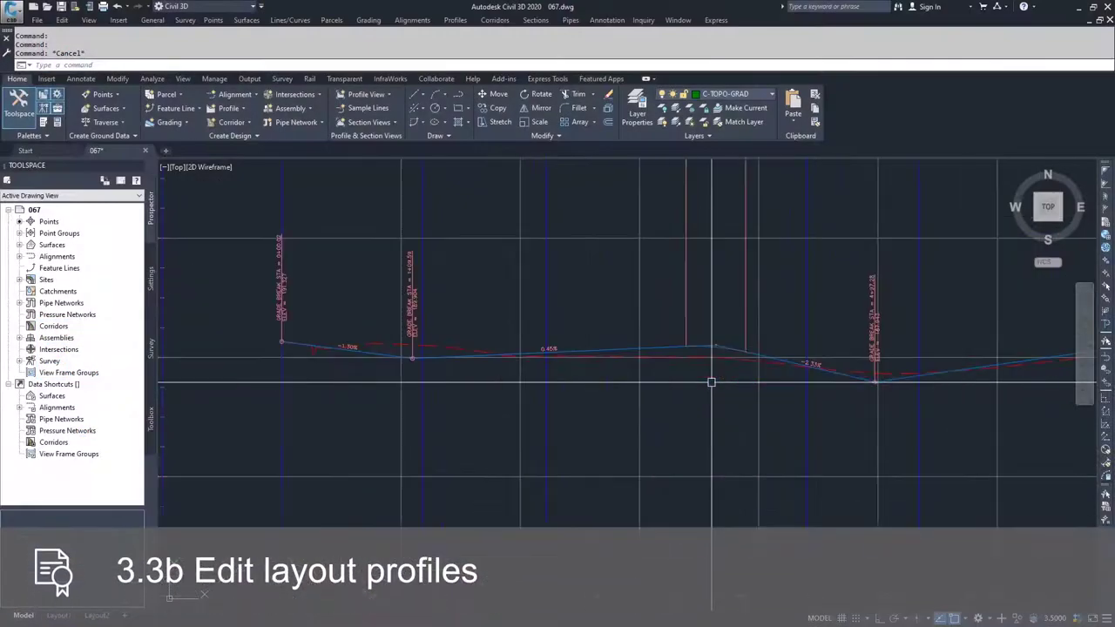
left_click(719, 348)
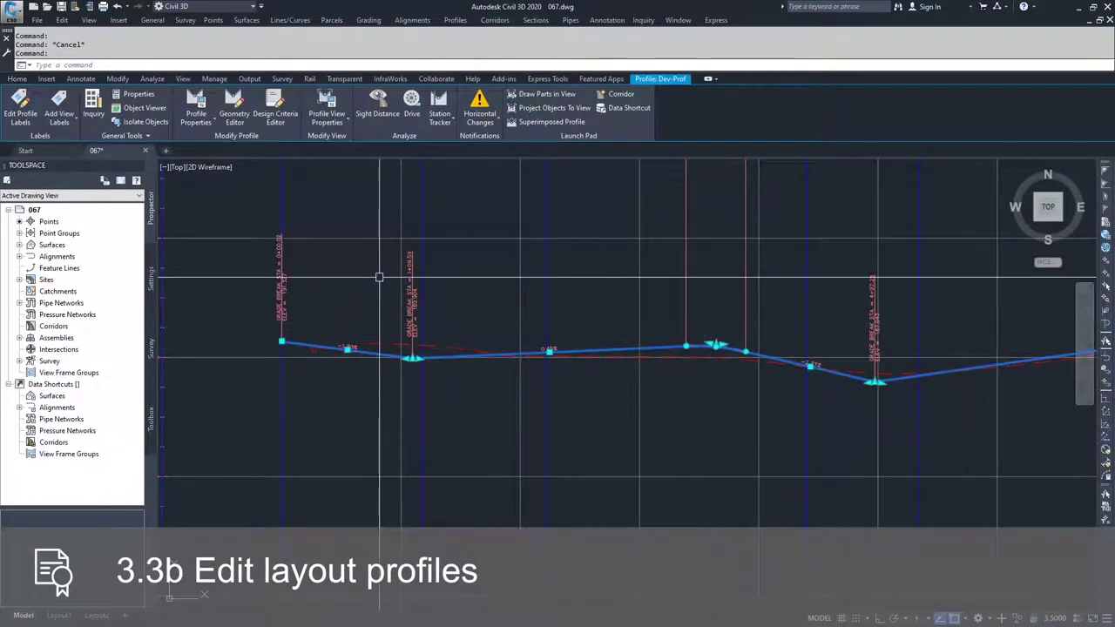
left_click(235, 111)
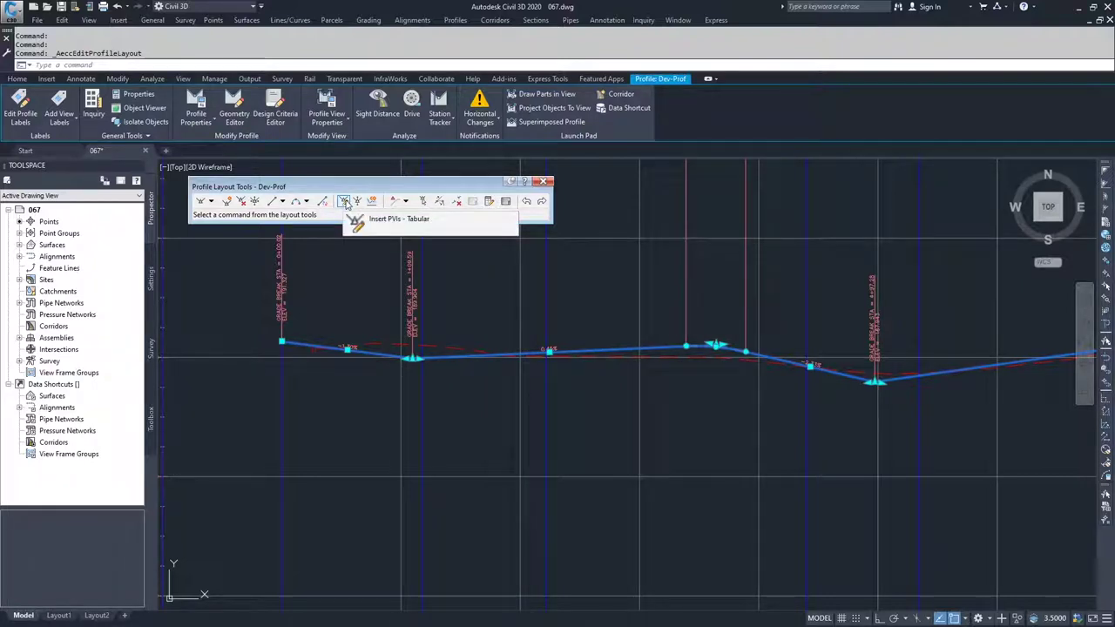
Insert a tabular PVI at station 7+50, elevation 190, with a 50-long parabolic curve.
left_click(344, 201)
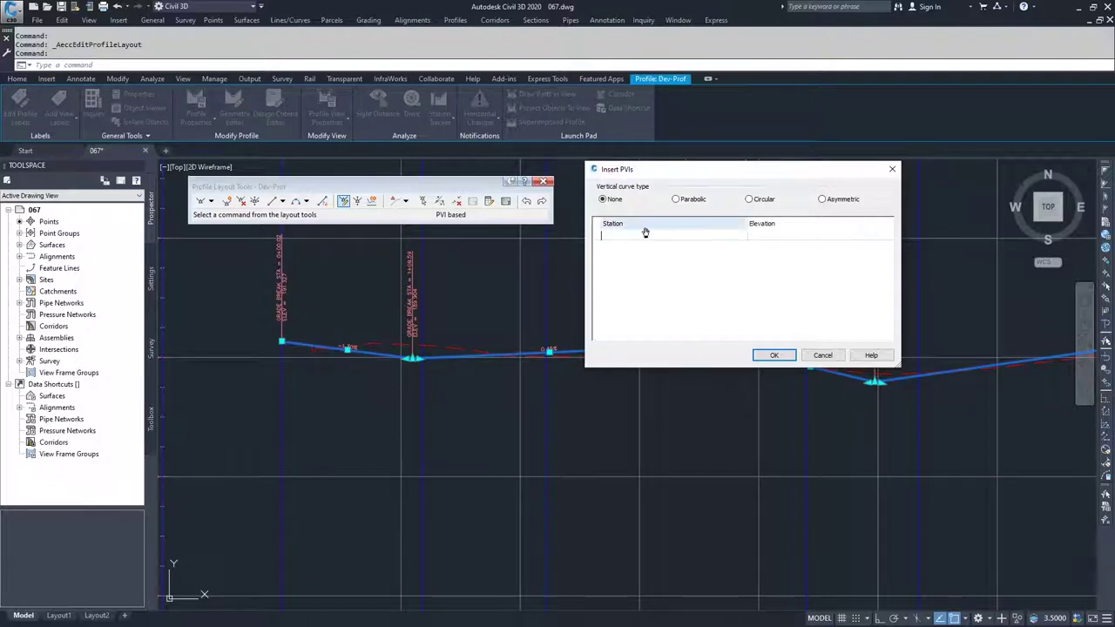
left_click(677, 200)
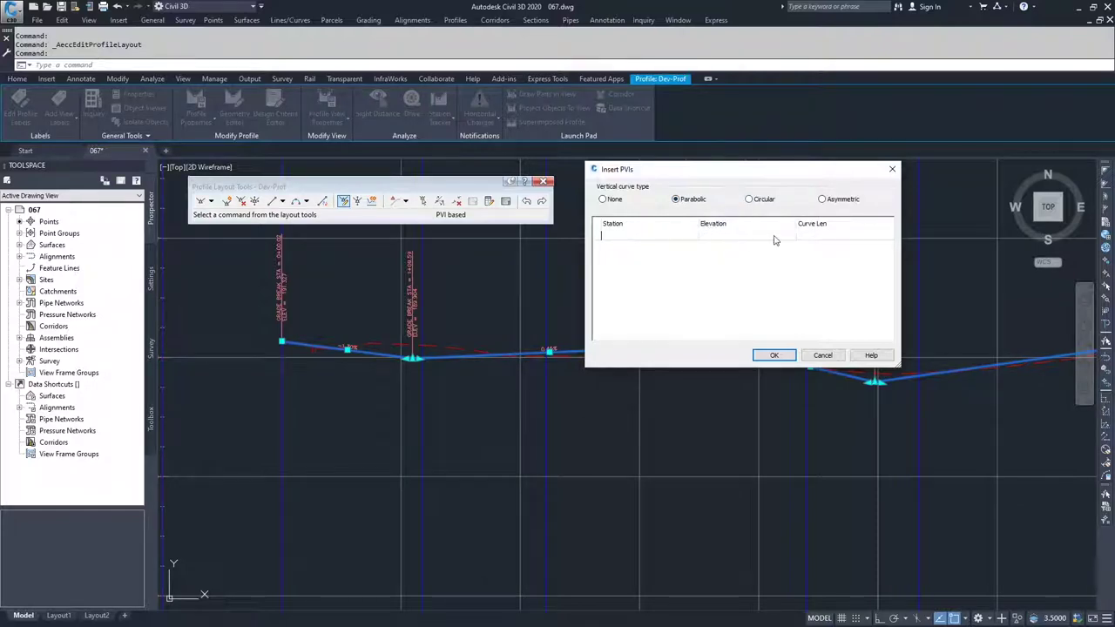
left_click(642, 237)
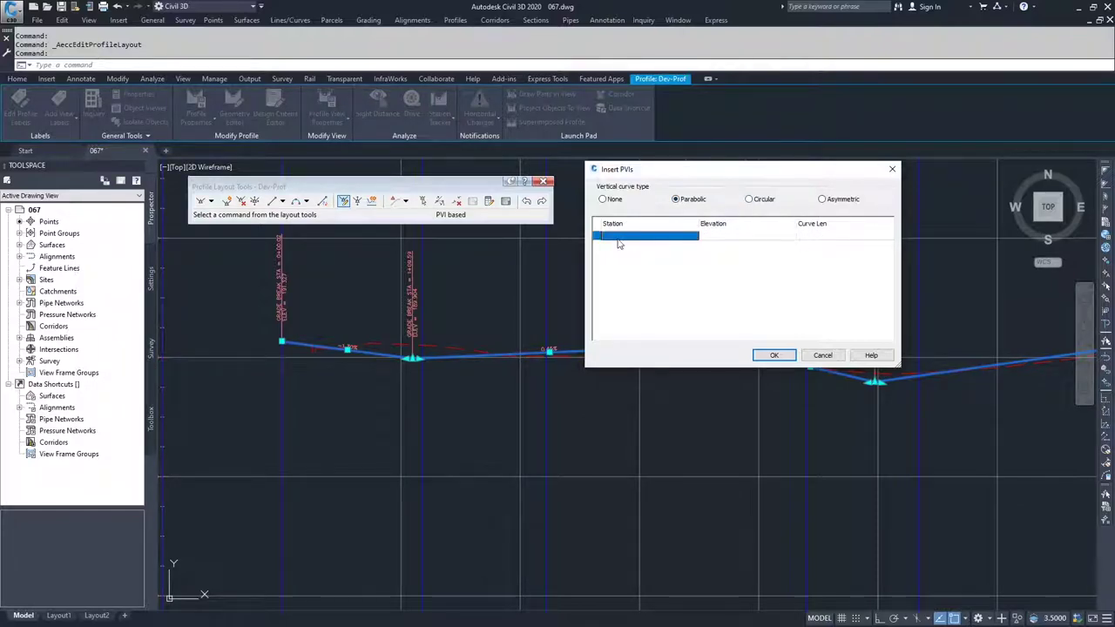
left_click(617, 236)
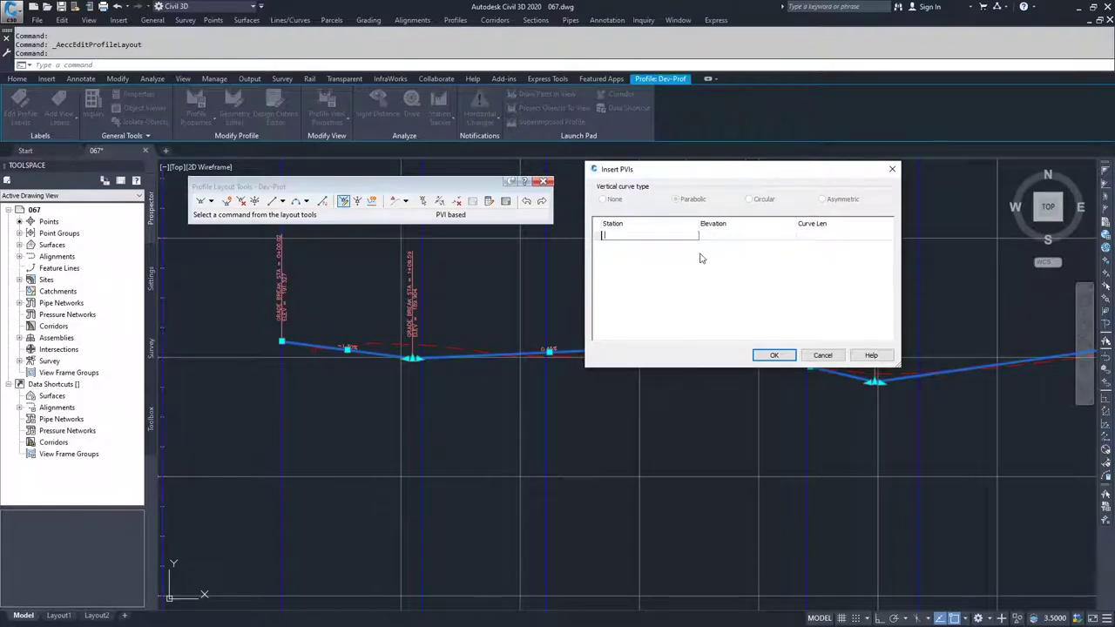
type("7+50")
key("Tab")
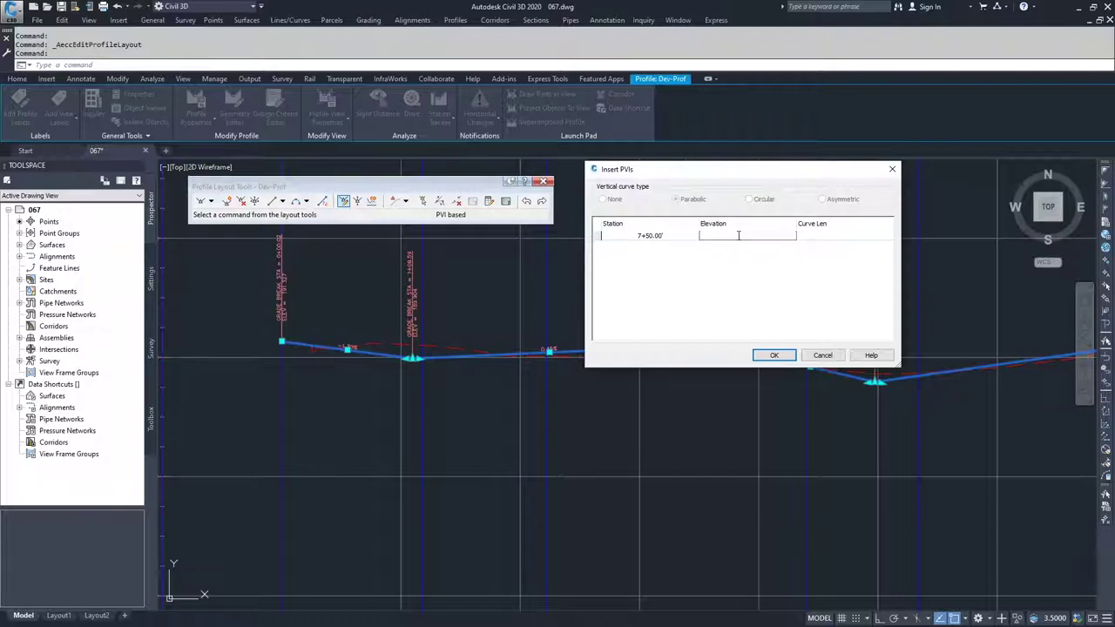
left_click(819, 237)
left_click(778, 356)
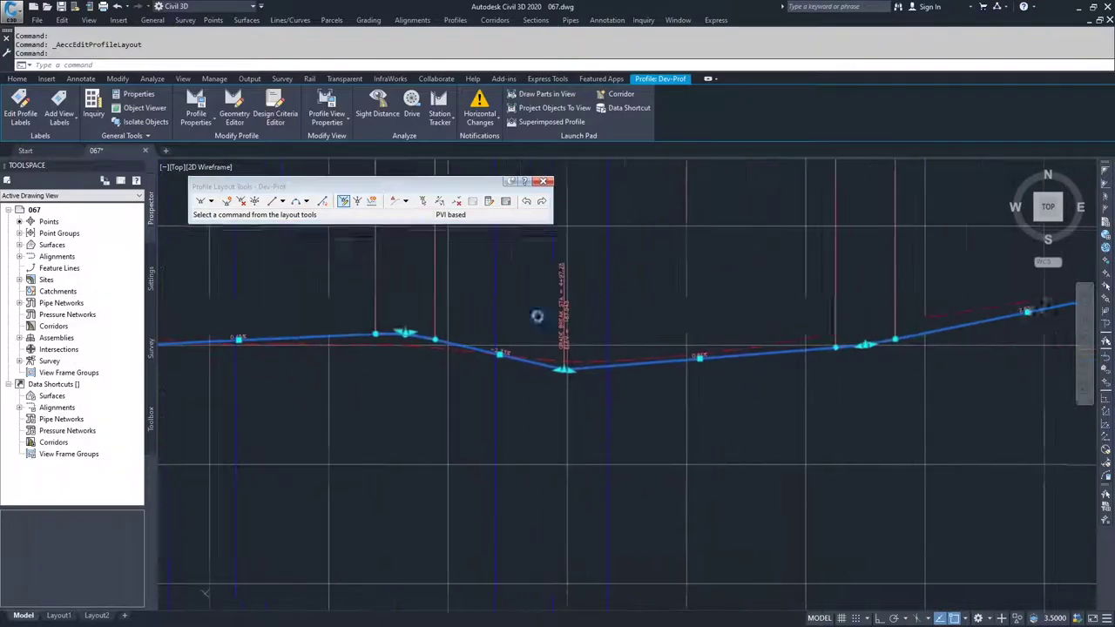
middle_click_drag(871, 351, 680, 448)
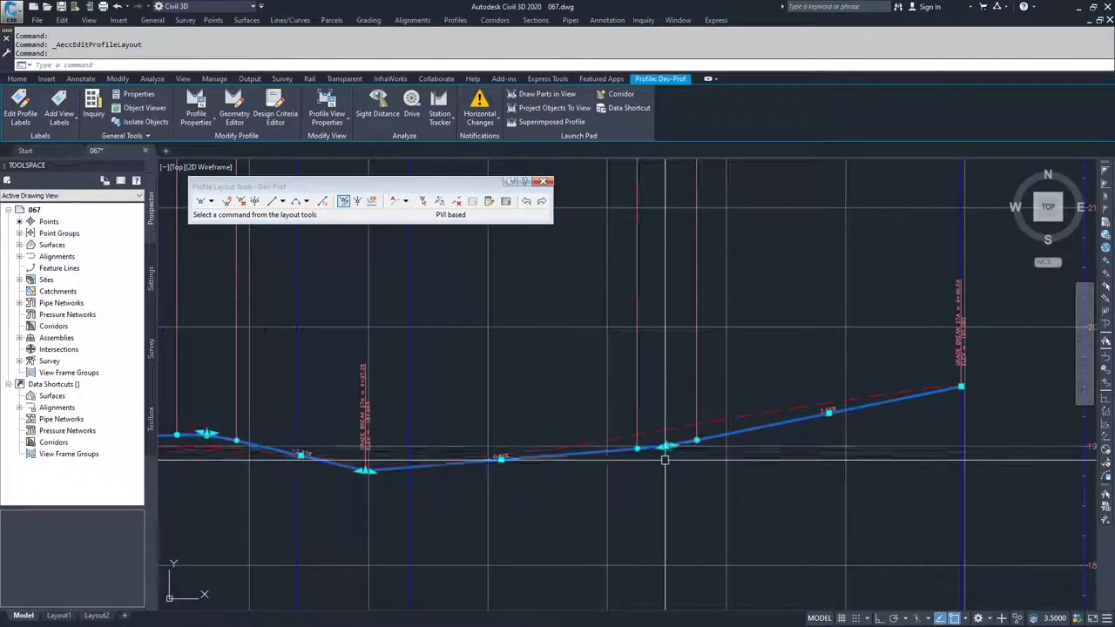
scroll(665, 460, "up", 5)
scroll(552, 428, "down", 5)
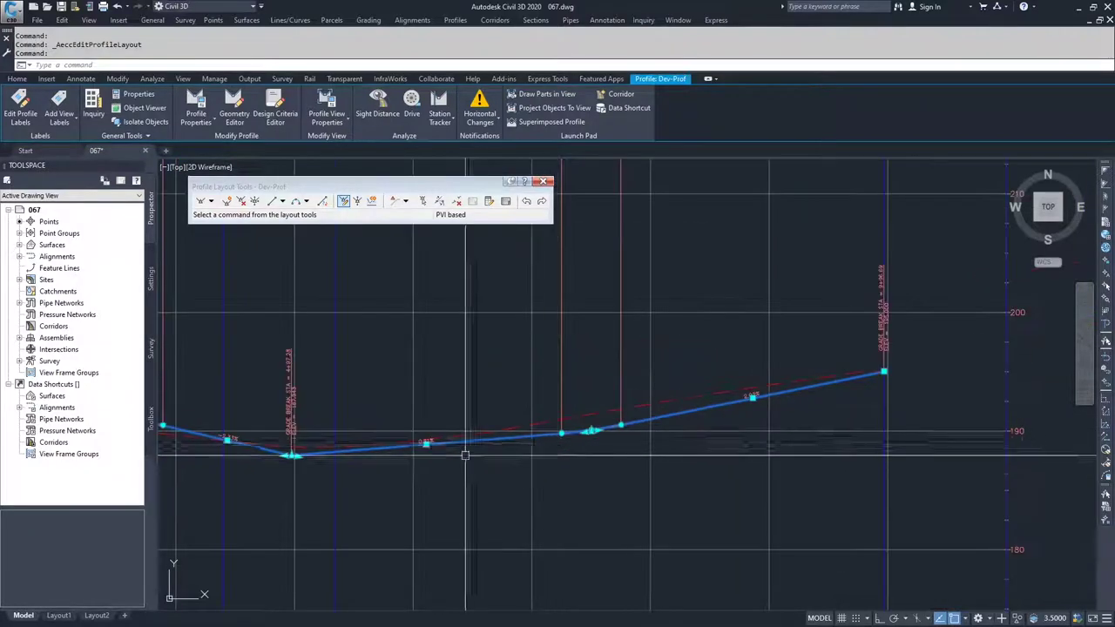
scroll(640, 425, "down", 2)
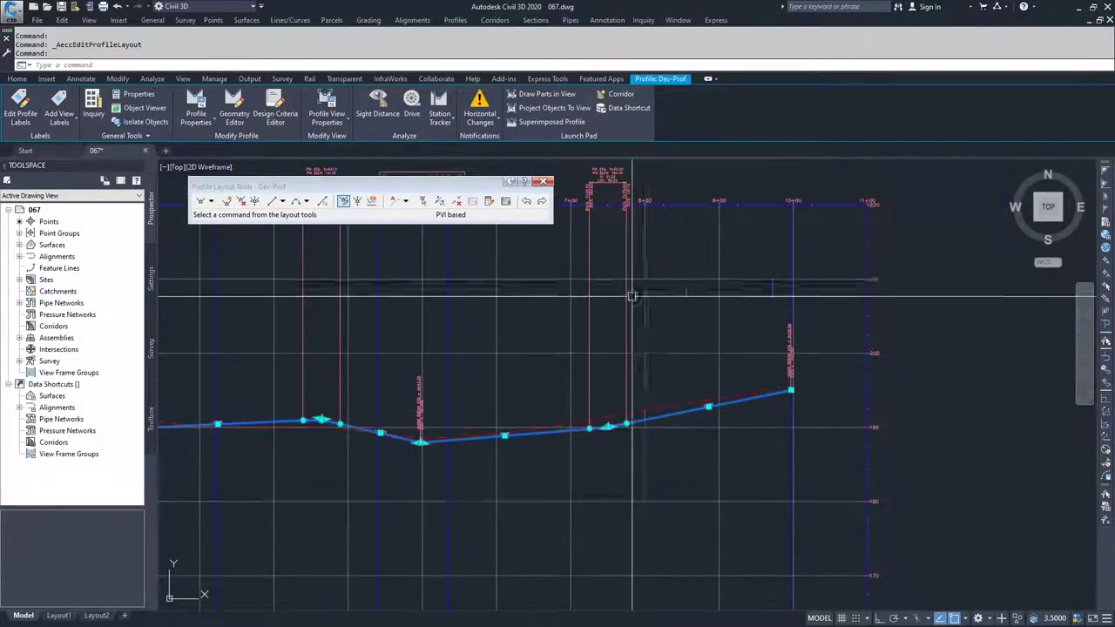
scroll(631, 297, "up", 6)
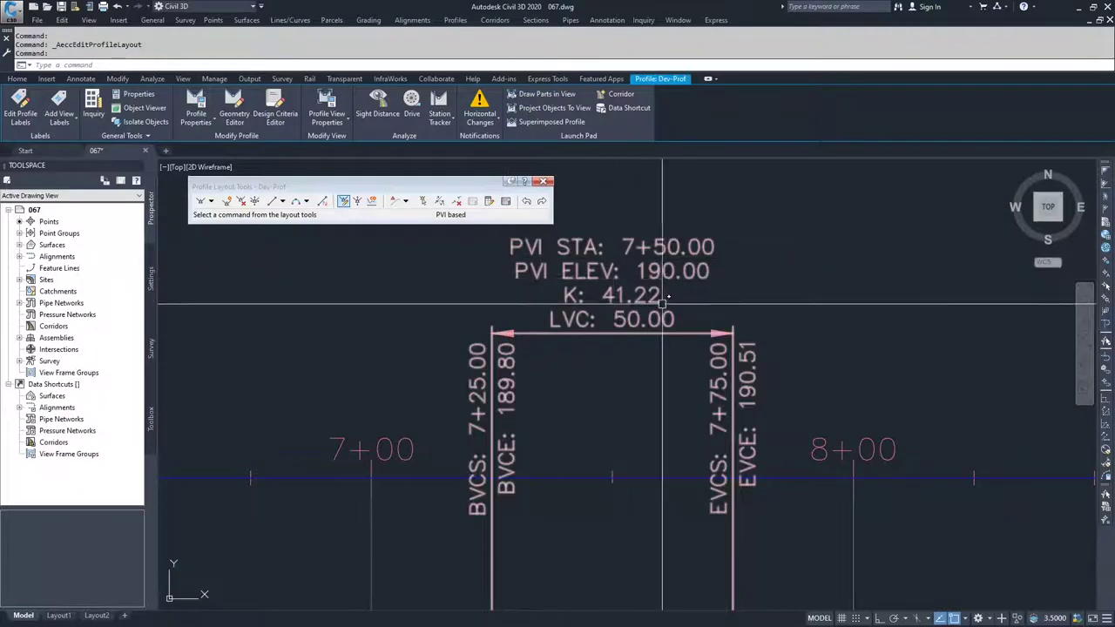
scroll(663, 300, "down", 5)
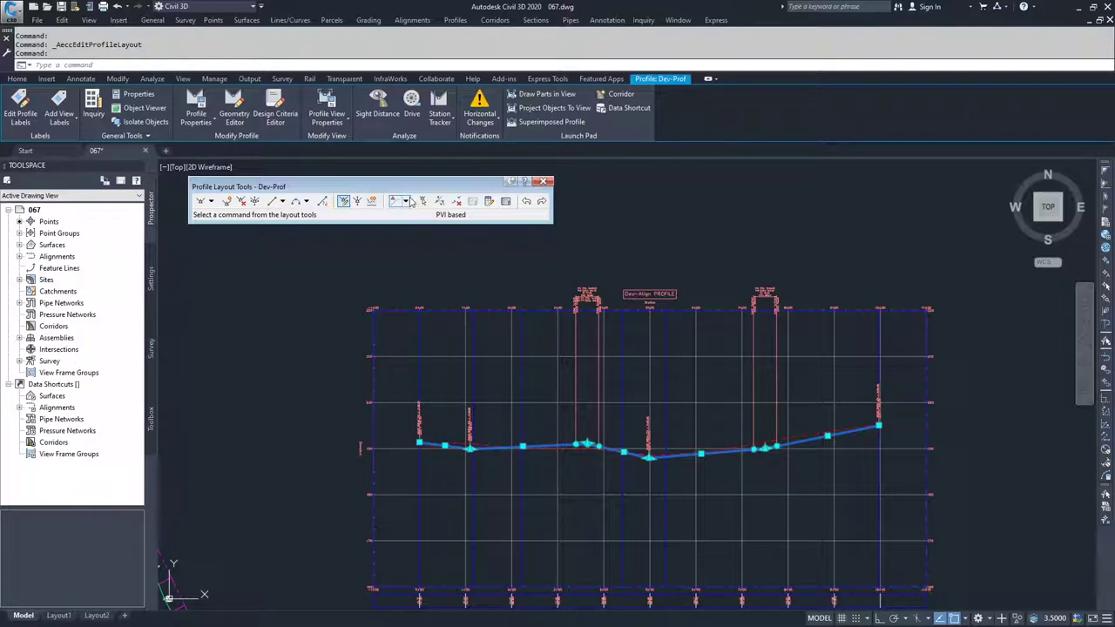
left_click(405, 202)
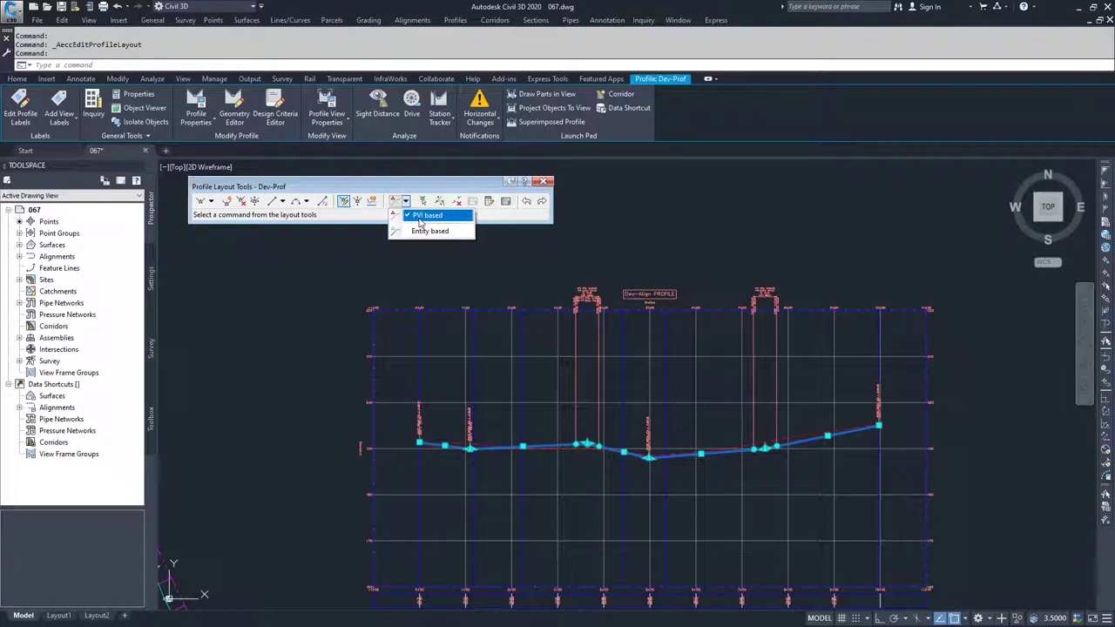
left_click(419, 217)
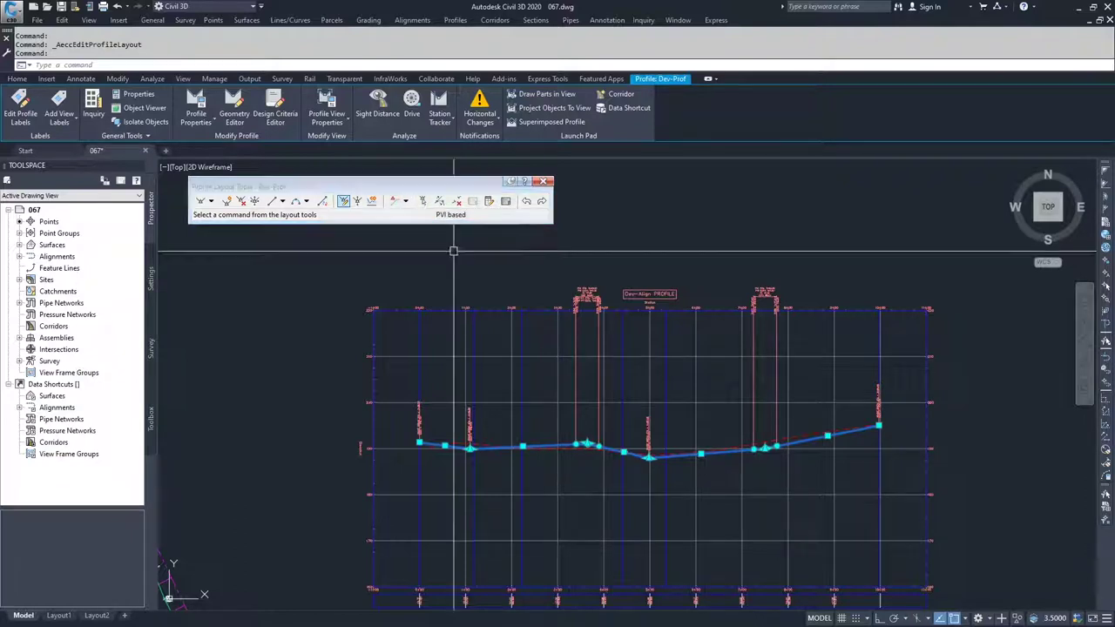
scroll(688, 467, "up", 4)
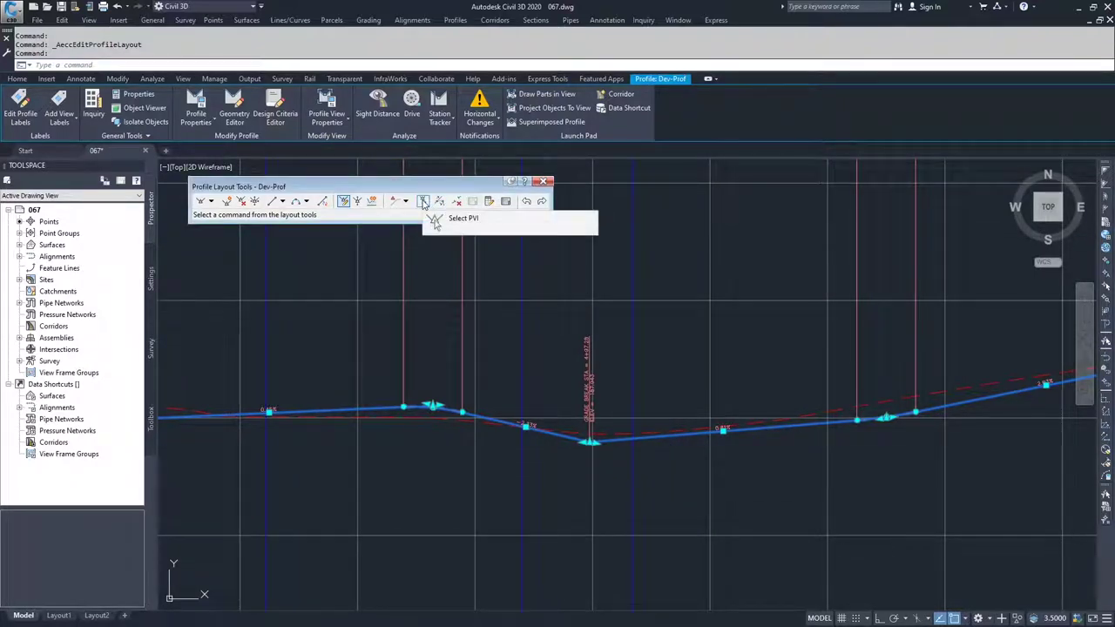
left_click(424, 203)
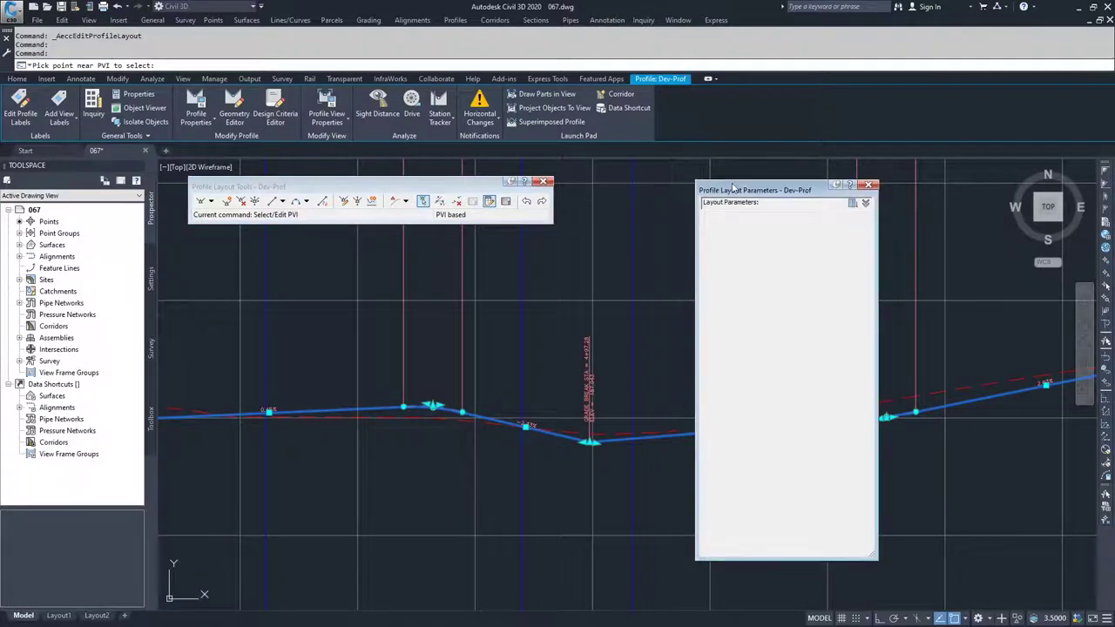
Pick the sag PVI at 4+97.28 to list elevation 187.943 and grades -2.33%/0.81%.
left_click_drag(738, 195, 867, 188)
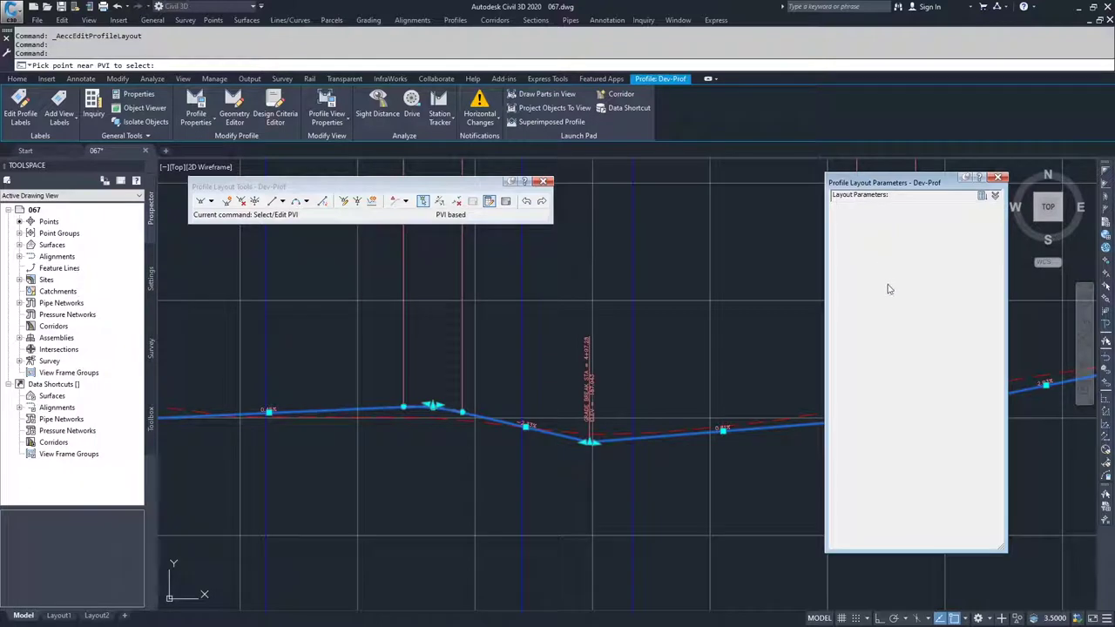
left_click(1000, 176)
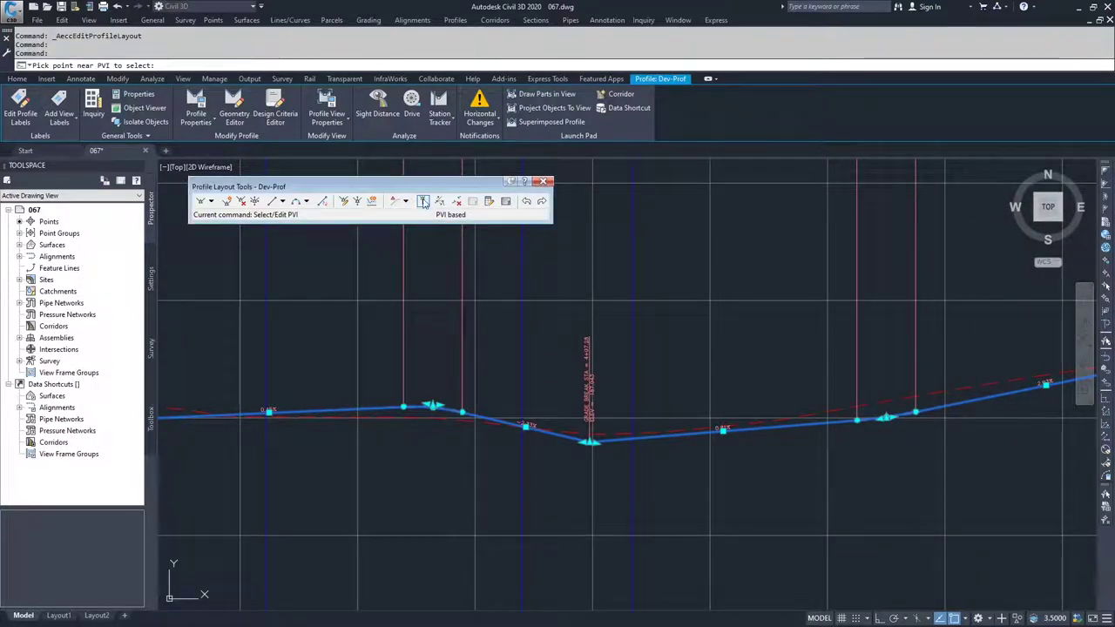
left_click(423, 201)
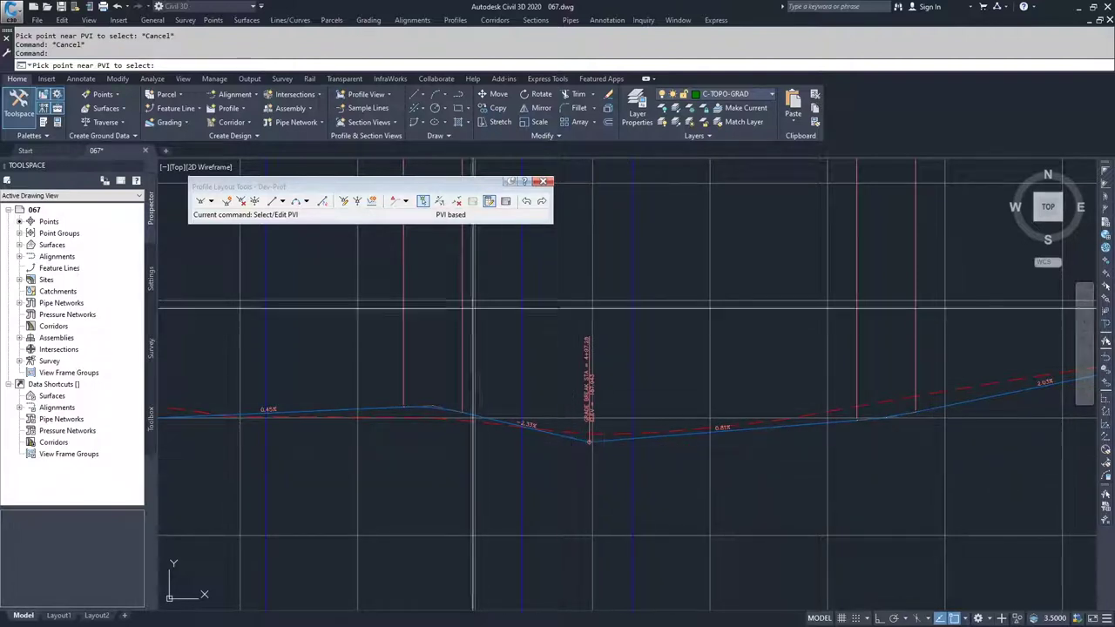
left_click(590, 441)
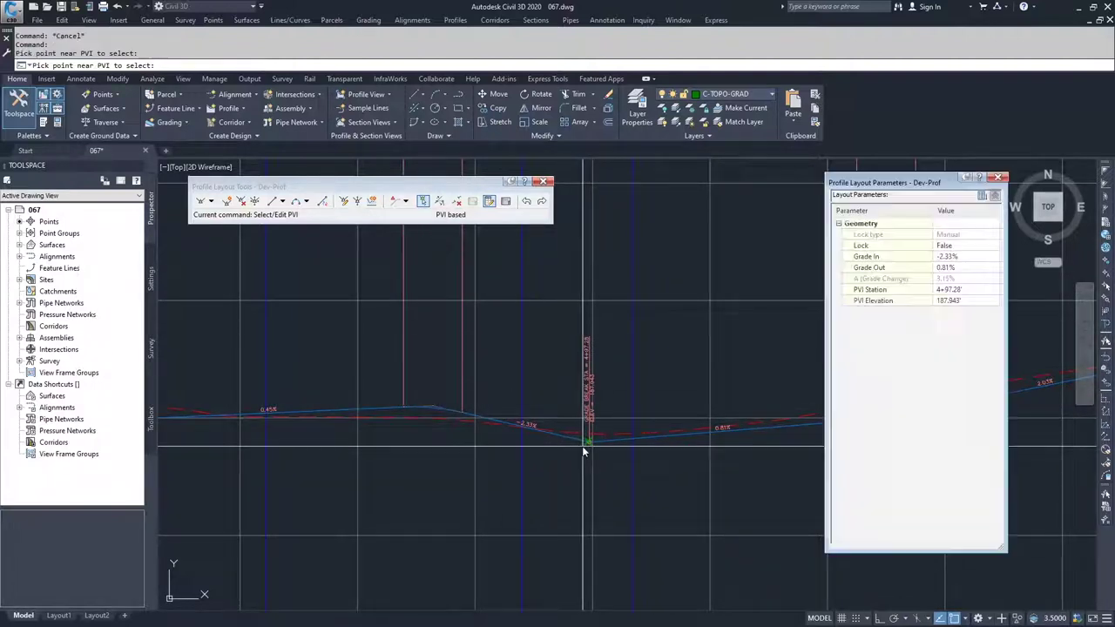
left_click(490, 201)
left_click(490, 202)
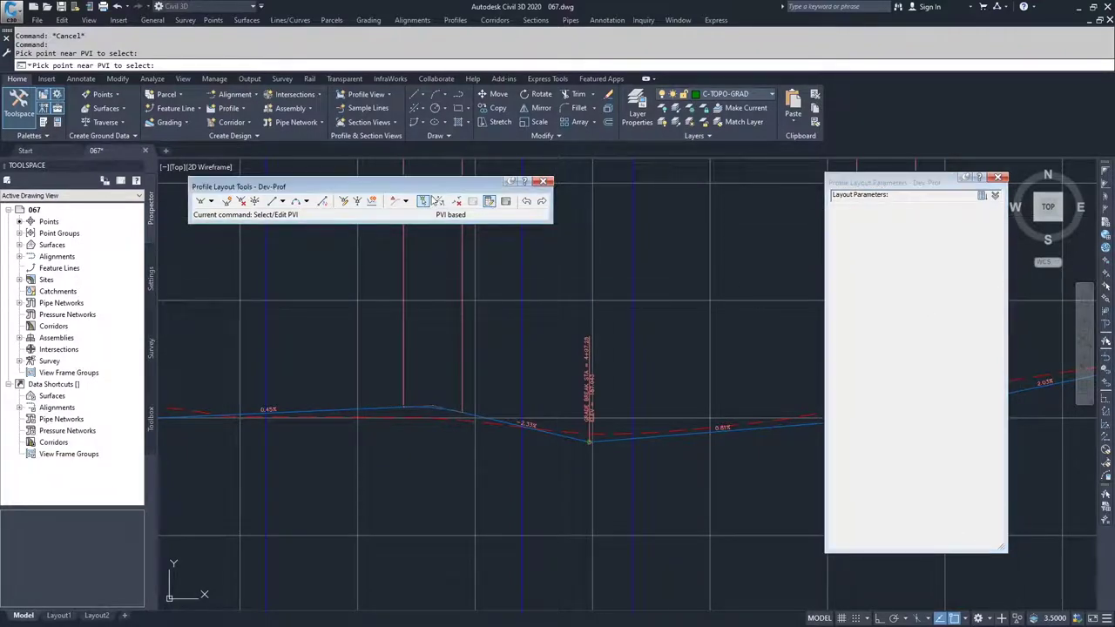
key("Escape")
key("Escape")
scroll(589, 440, "up", 2)
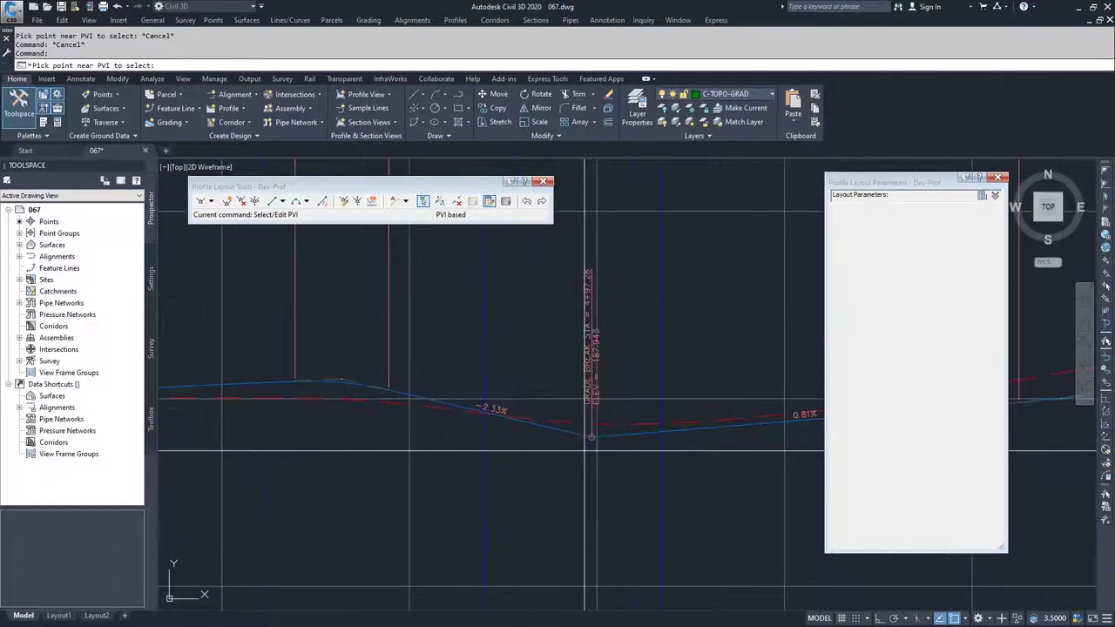
left_click(590, 436)
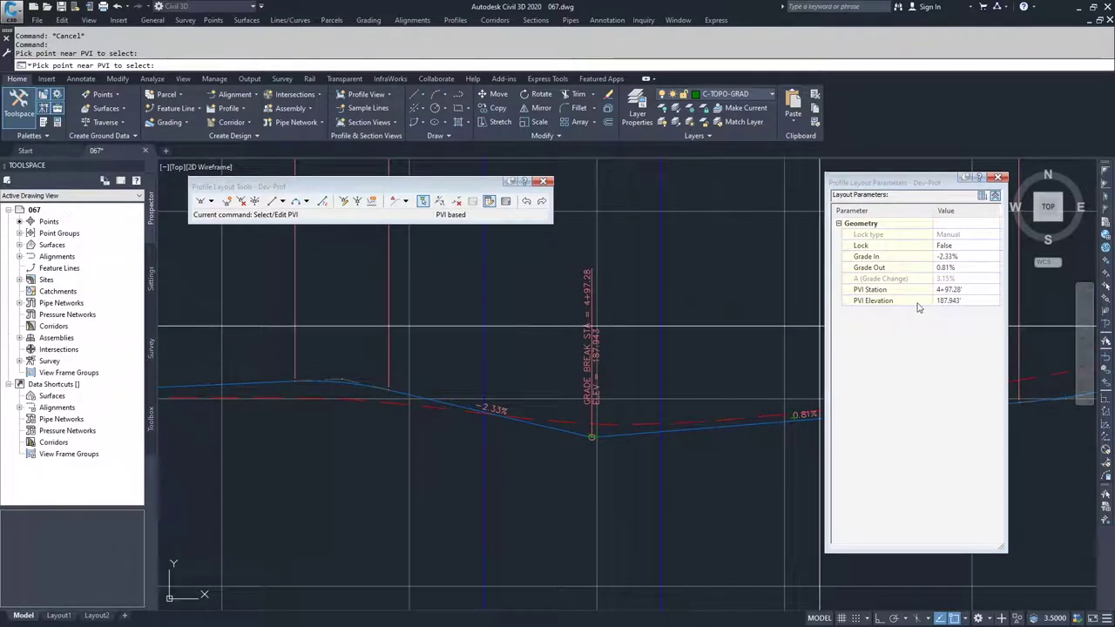
Change the sag PVI's Grade In from -2.33% to -1.5%, then deselect it.
left_click(948, 257)
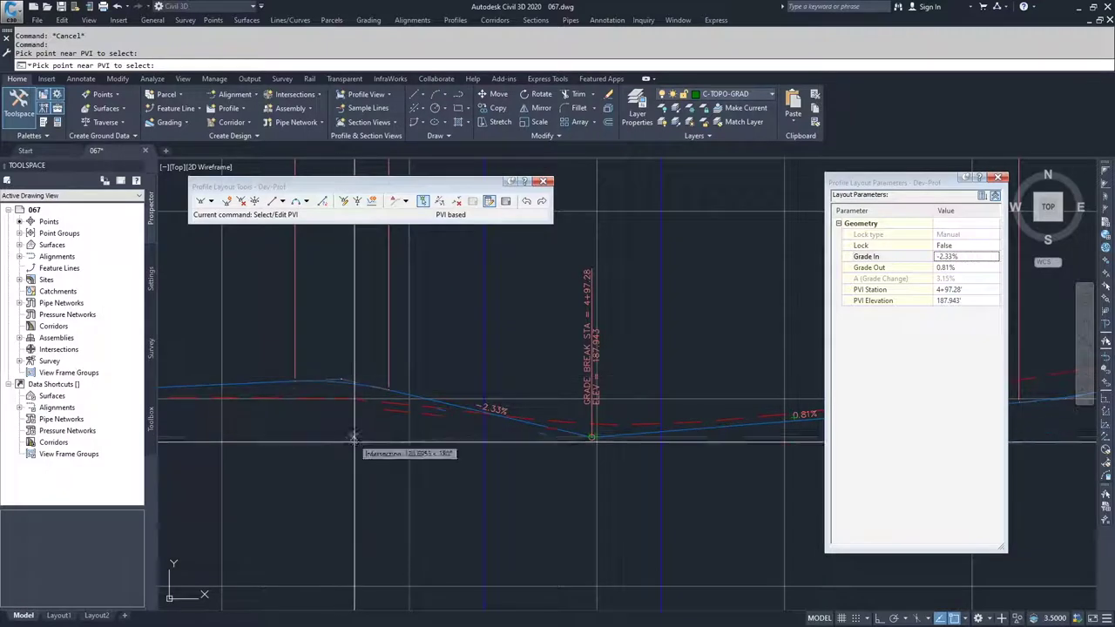
left_click(962, 256)
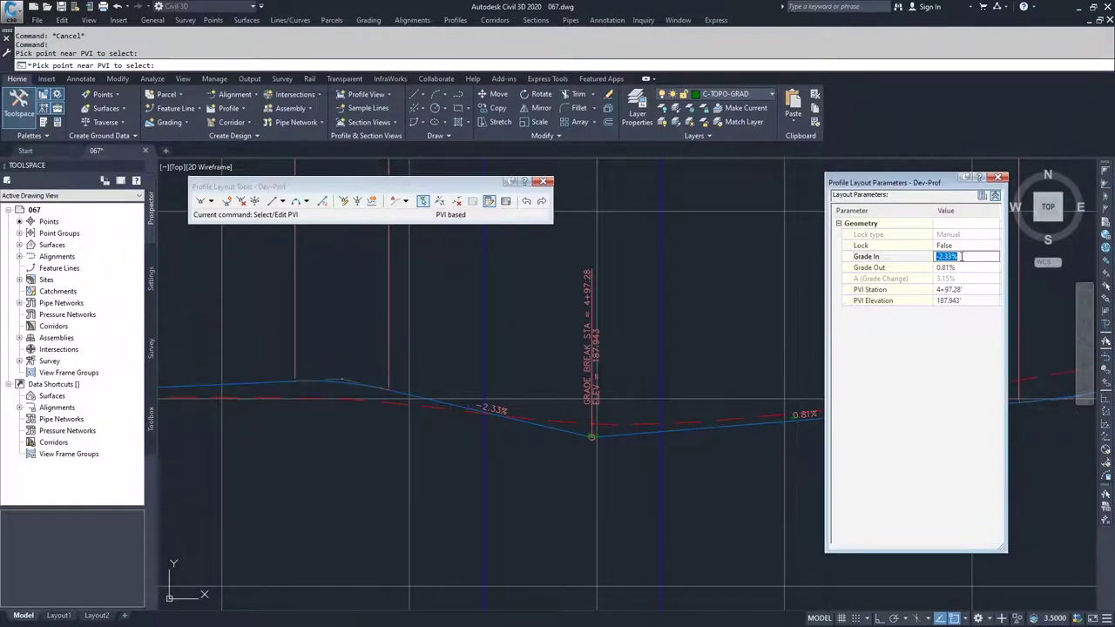
type("-1.5")
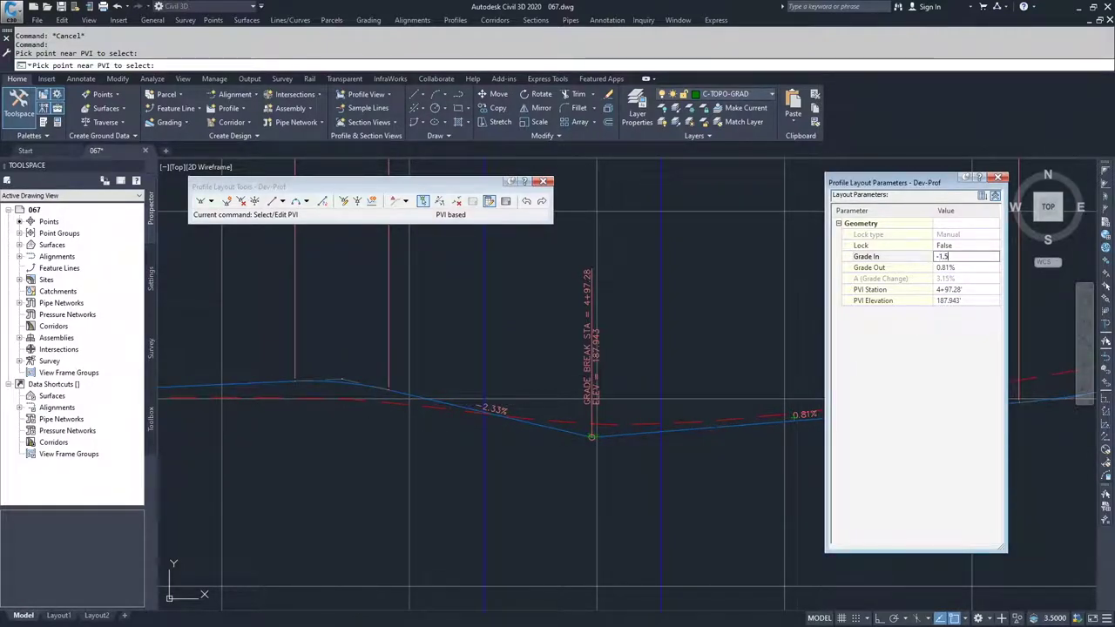
key("Return")
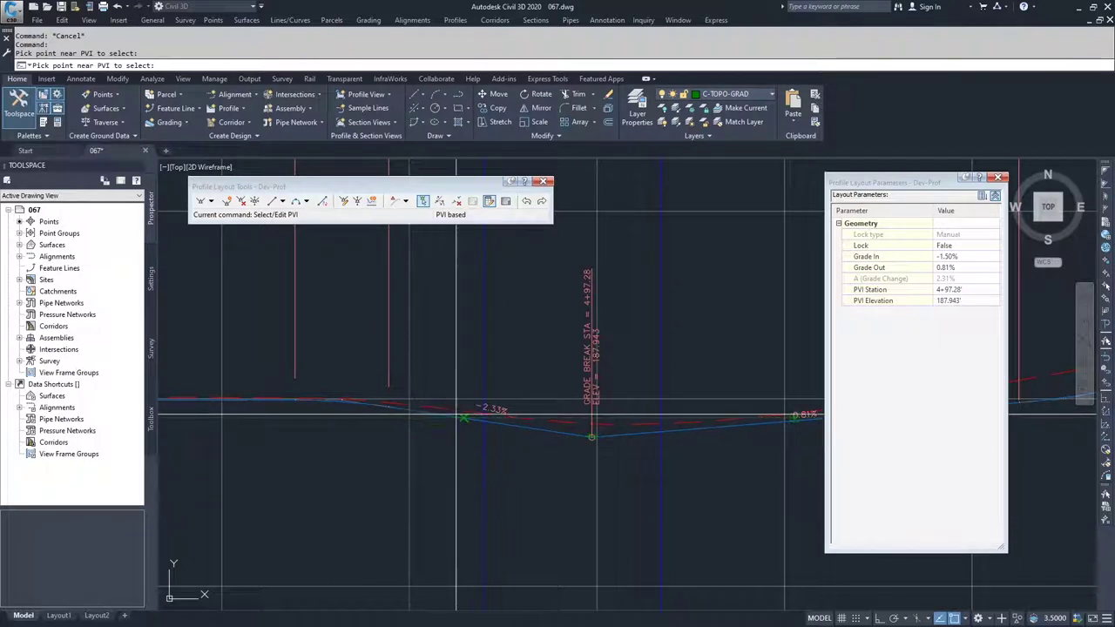
left_click(347, 468)
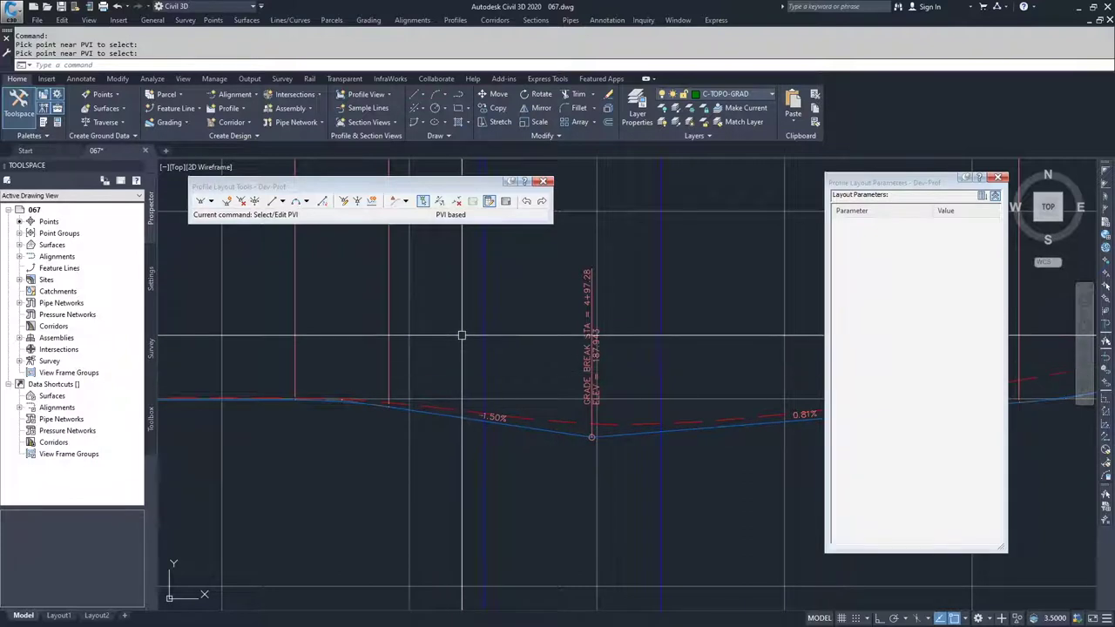
Switch layout editing to entity-based and select the crest vertical curve.
left_click(405, 207)
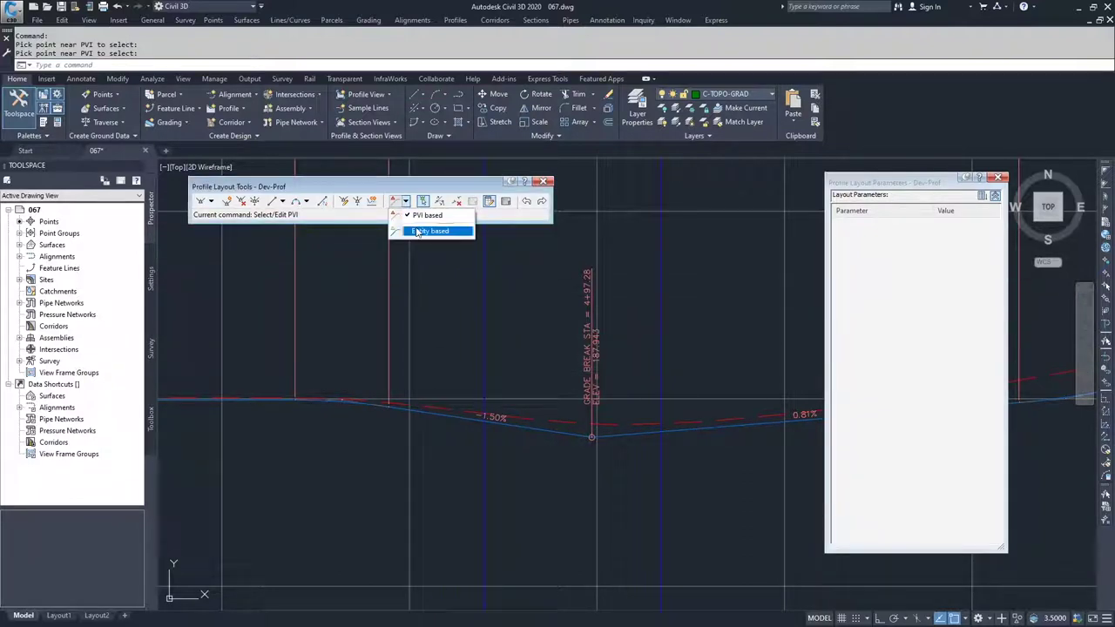
left_click(418, 232)
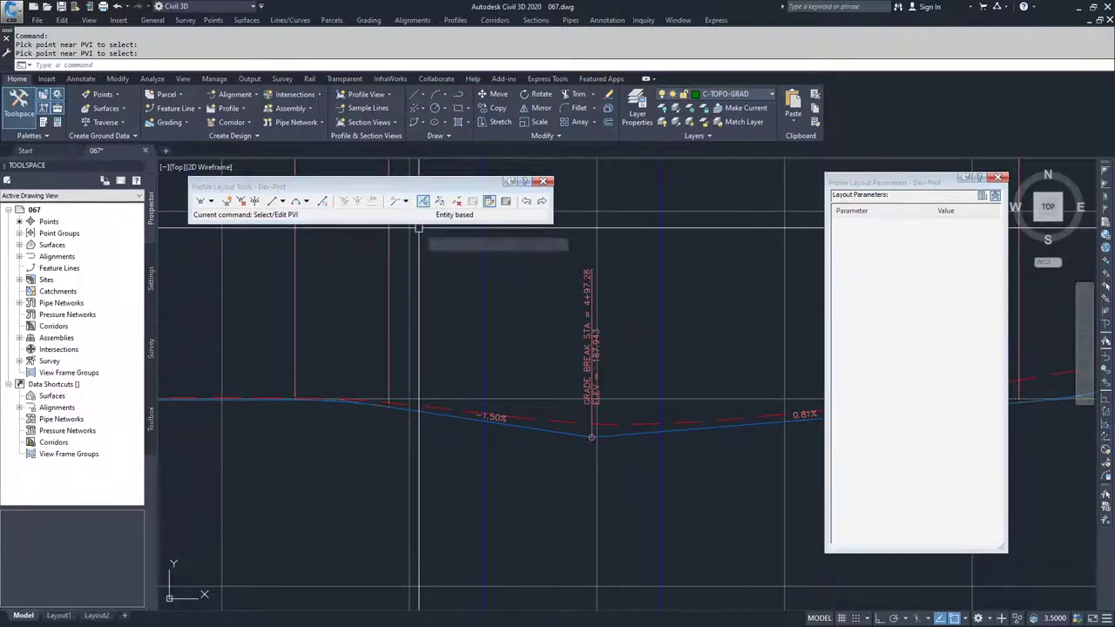
left_click(423, 201)
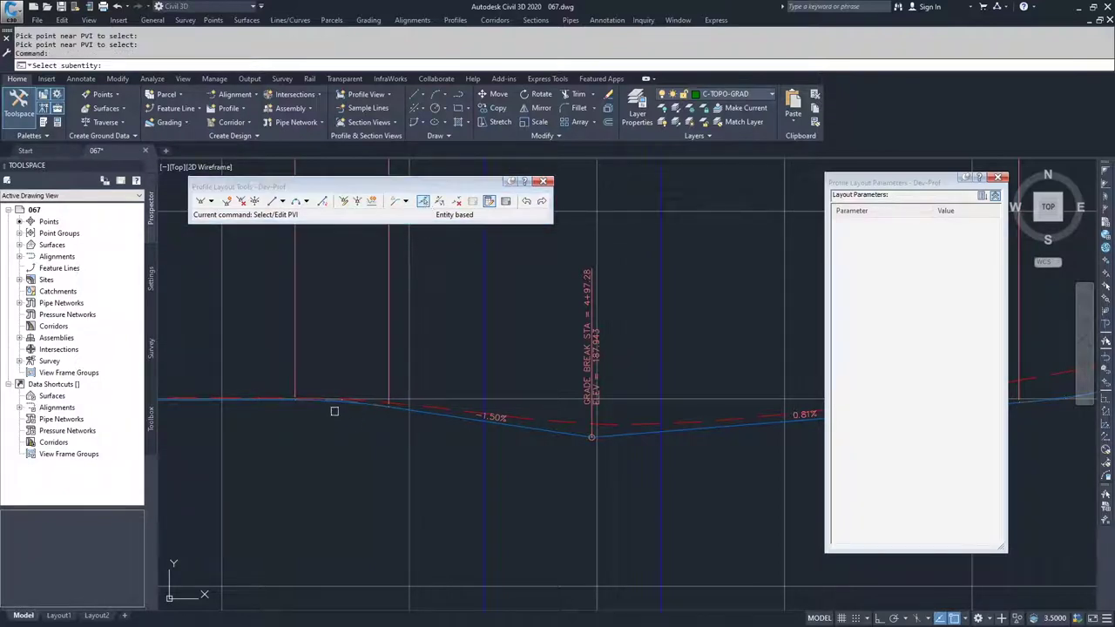
scroll(334, 410, "up", 2)
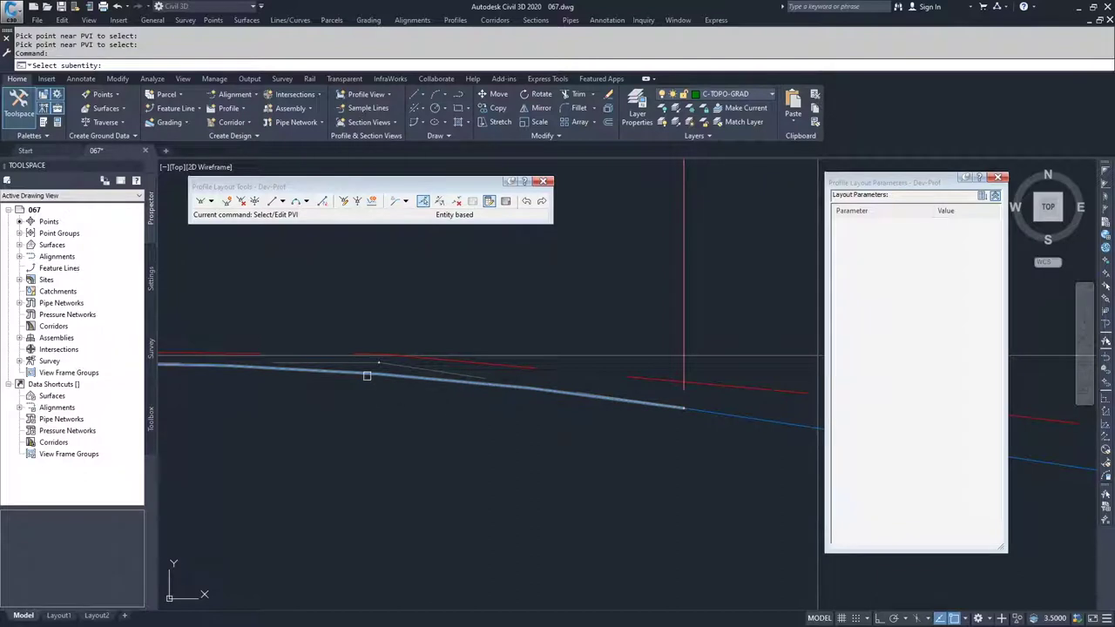
left_click(365, 376)
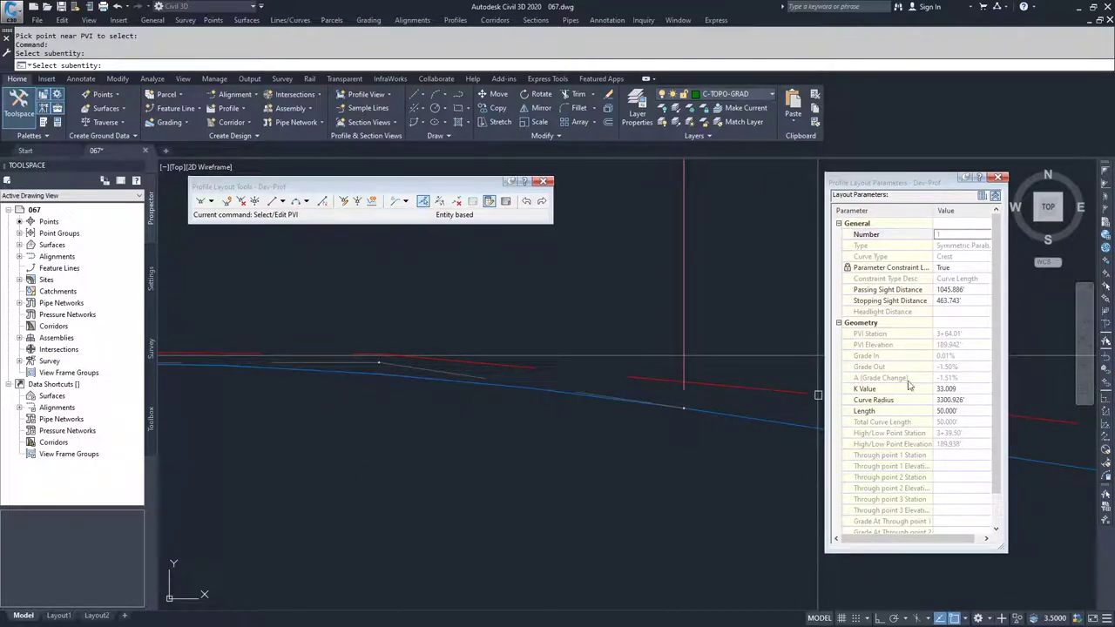
Set the crest curve's length to 75 feet in Layout Parameters.
left_click(956, 413)
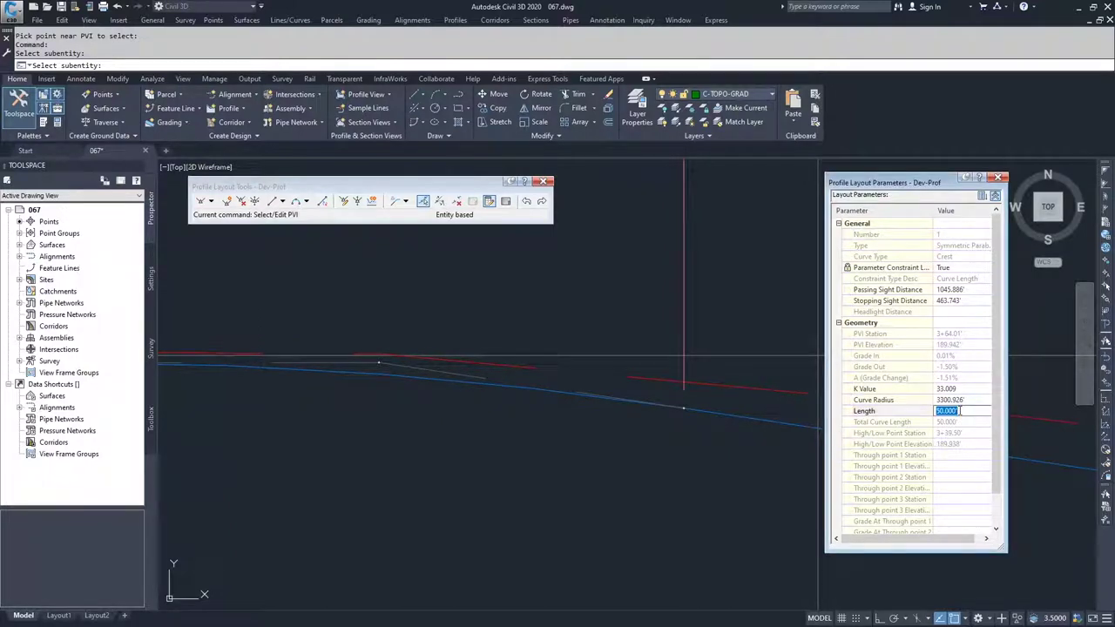
type("75")
key("Return")
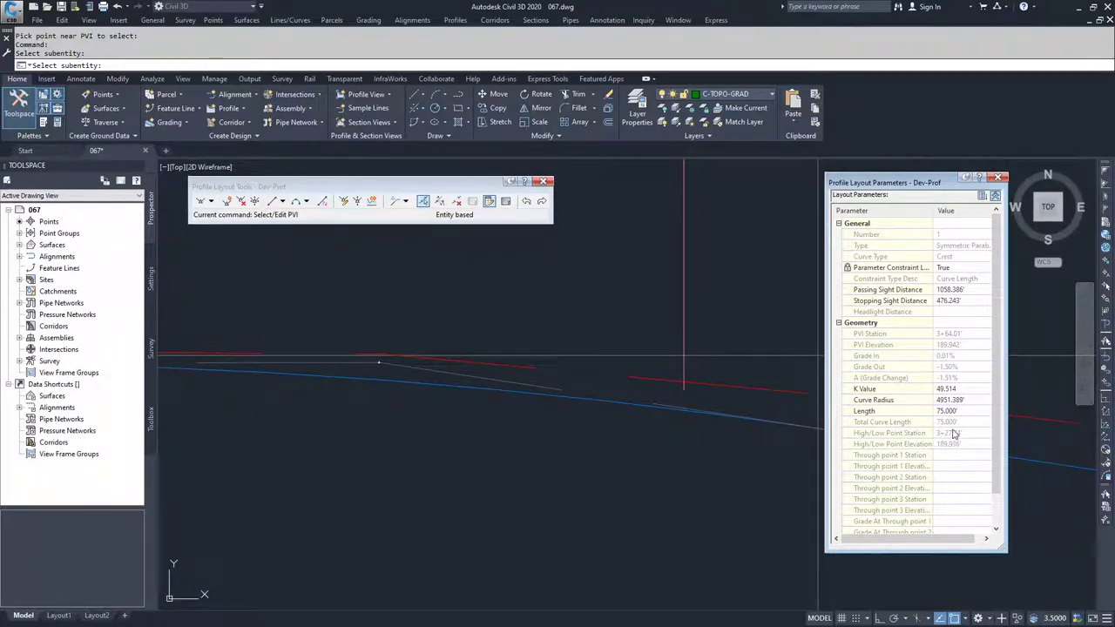
scroll(995, 418, "down", 1)
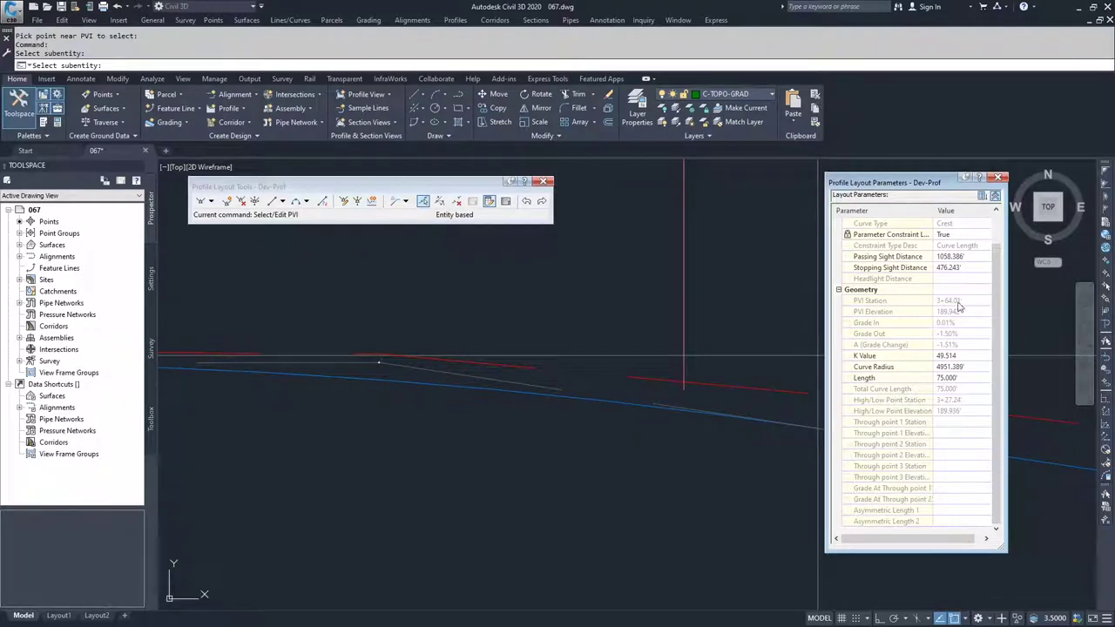
scroll(989, 296, "up", 2)
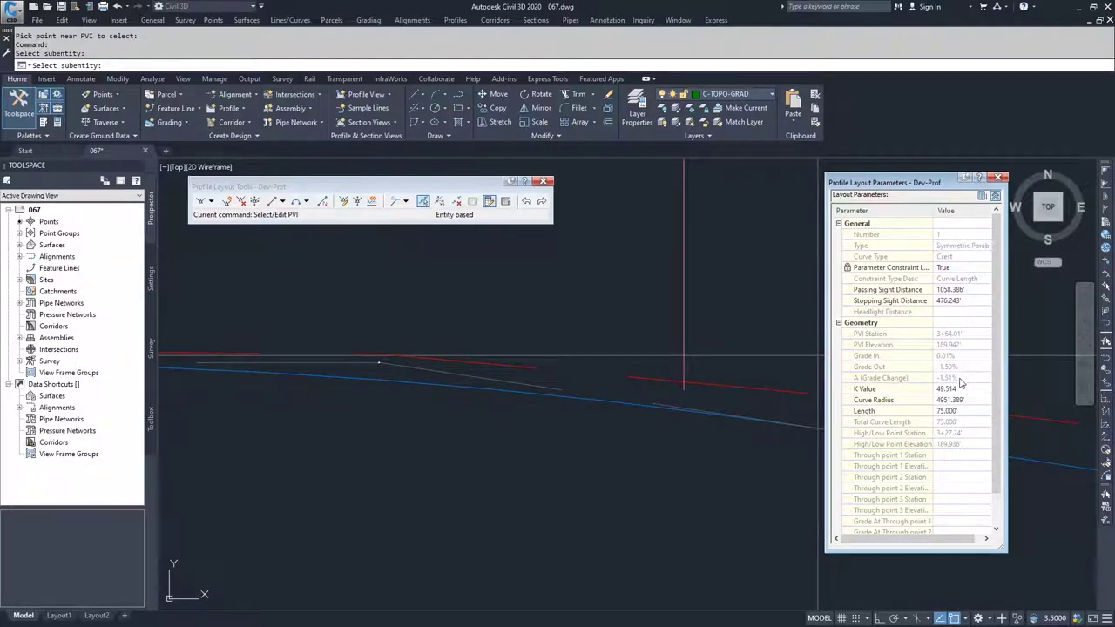
Close Layout Parameters, zoom out, and delete the curve sub-entity on the rising tangent.
left_click(999, 177)
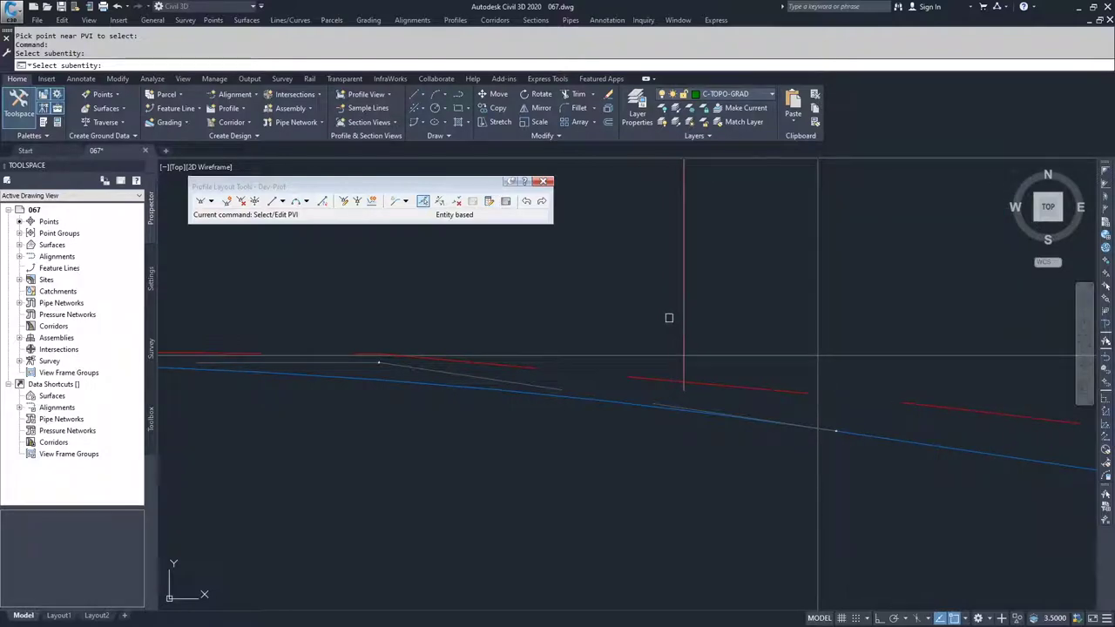
key("Escape")
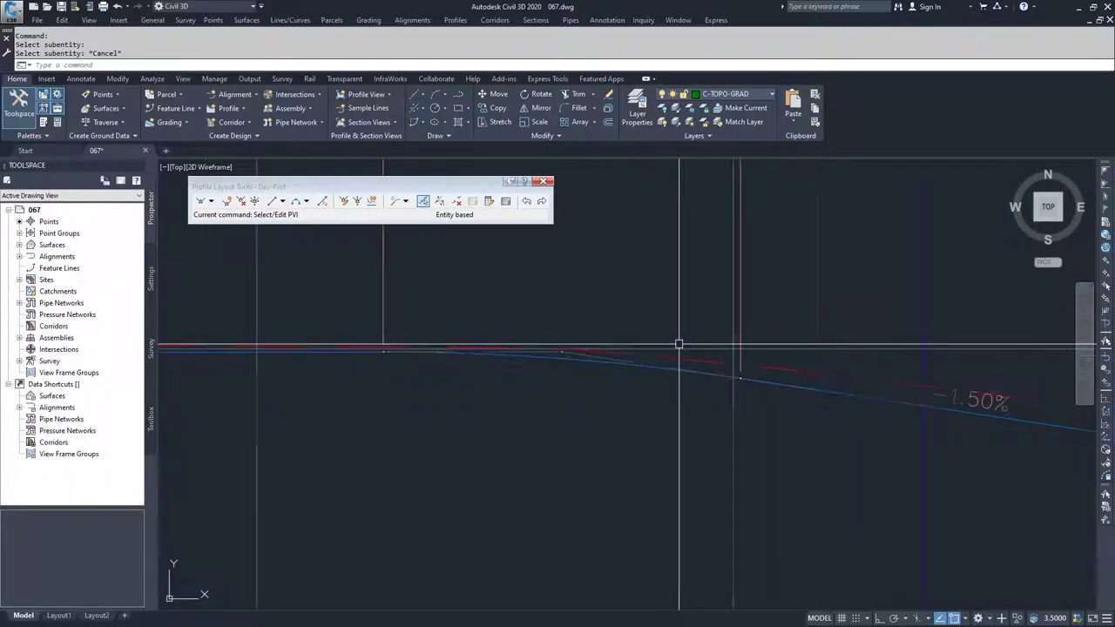
scroll(747, 348, "down", 4)
middle_click_drag(809, 385, 488, 391)
scroll(488, 391, "down", 2)
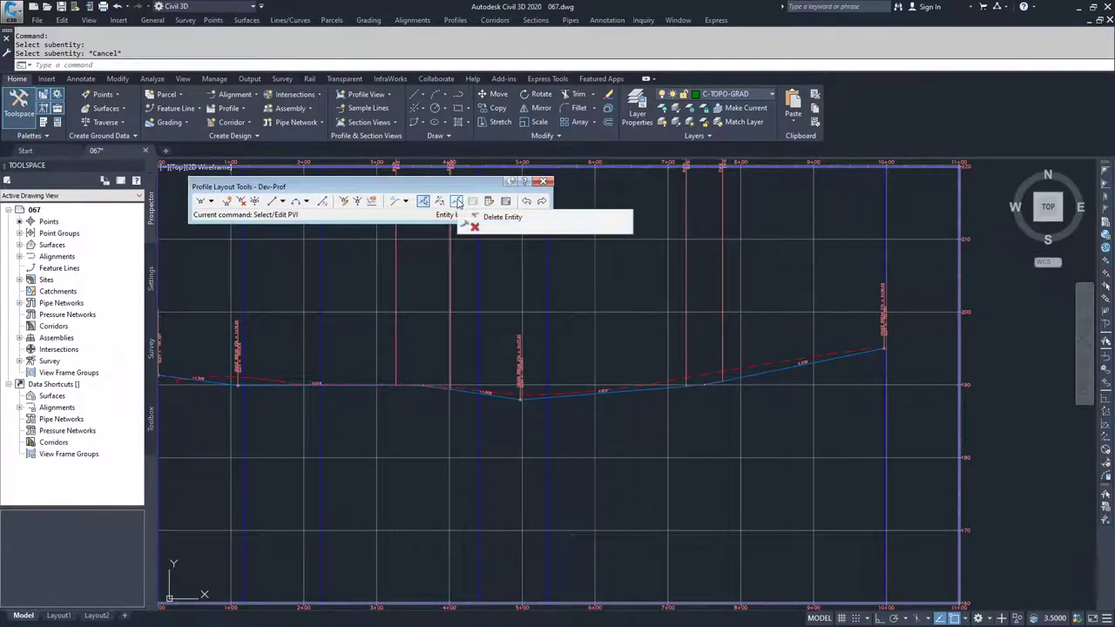
left_click(457, 202)
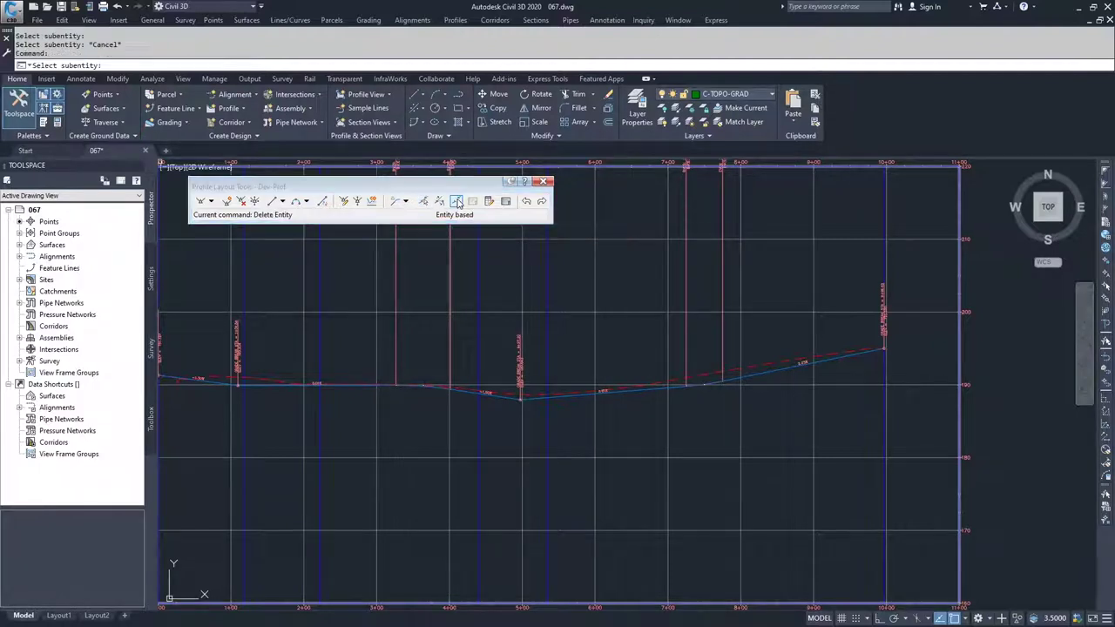
scroll(730, 380, "up", 5)
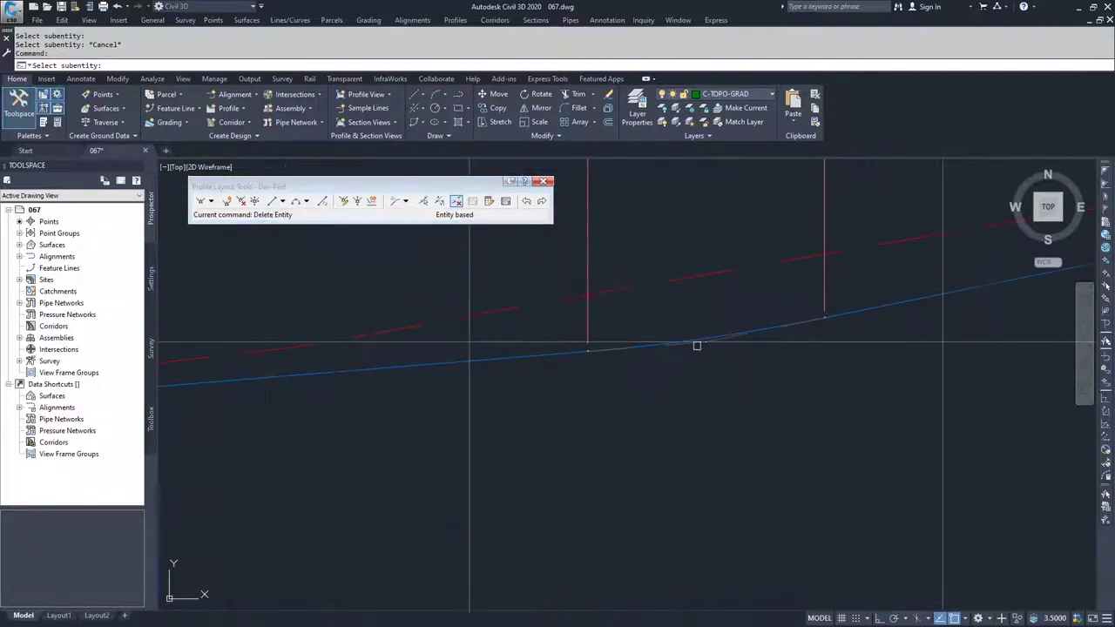
left_click(708, 335)
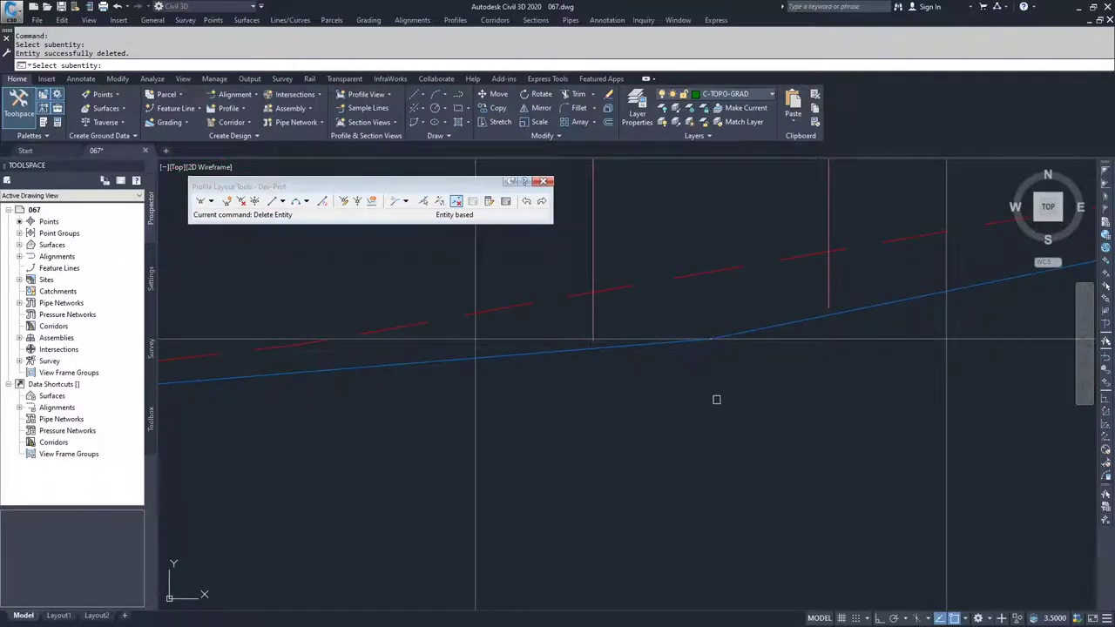
Delete the PVI between the sag and the last PVI.
scroll(716, 399, "down", 5)
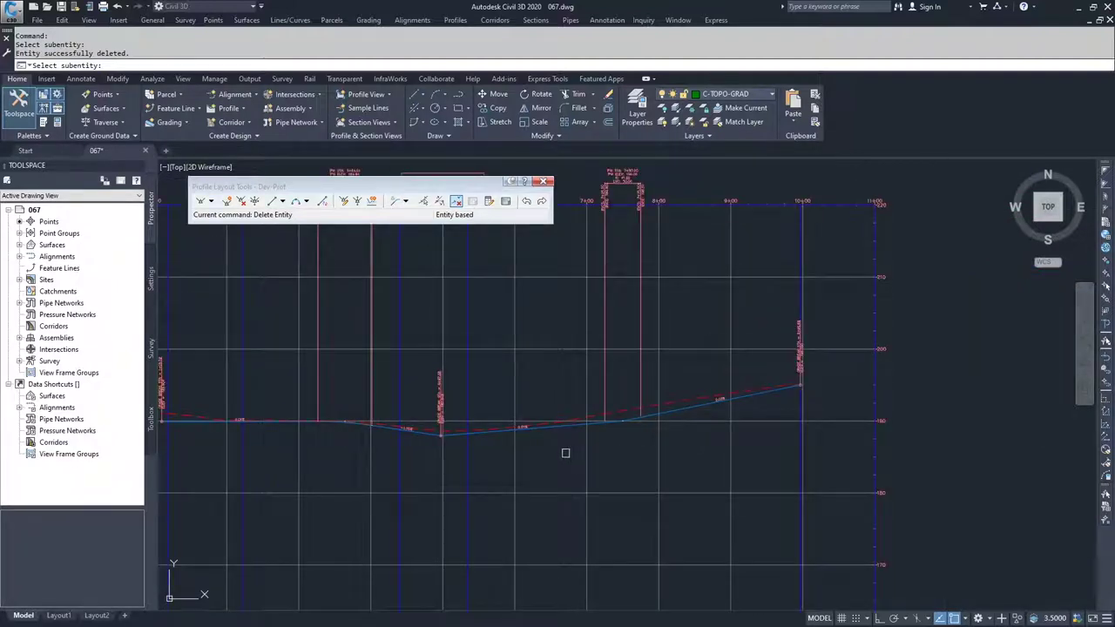
left_click(240, 201)
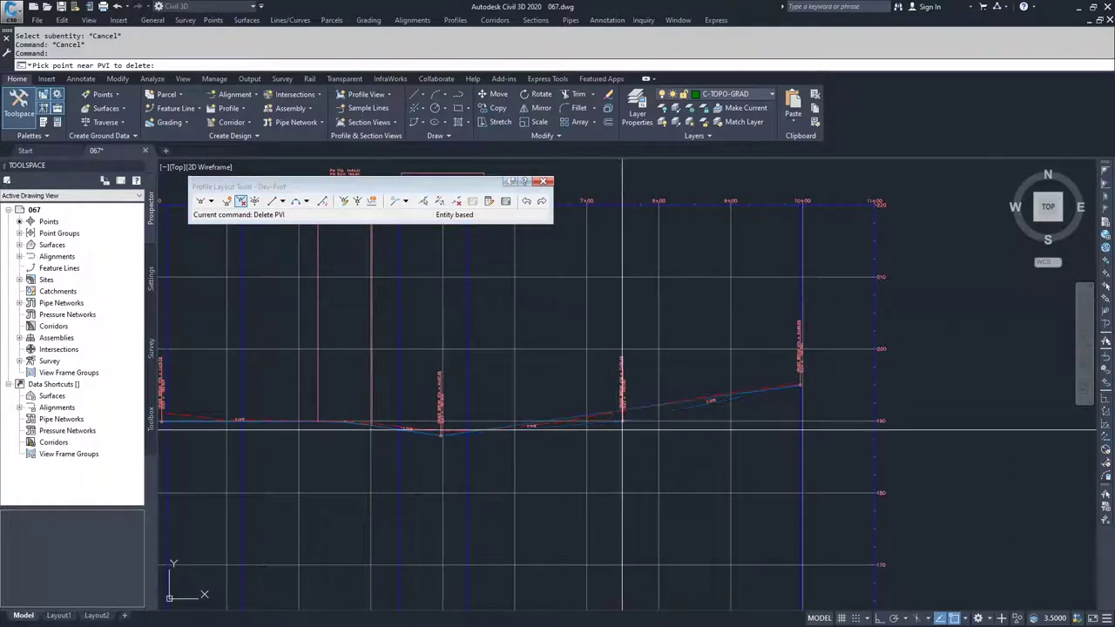
left_click(749, 394)
left_click(644, 479)
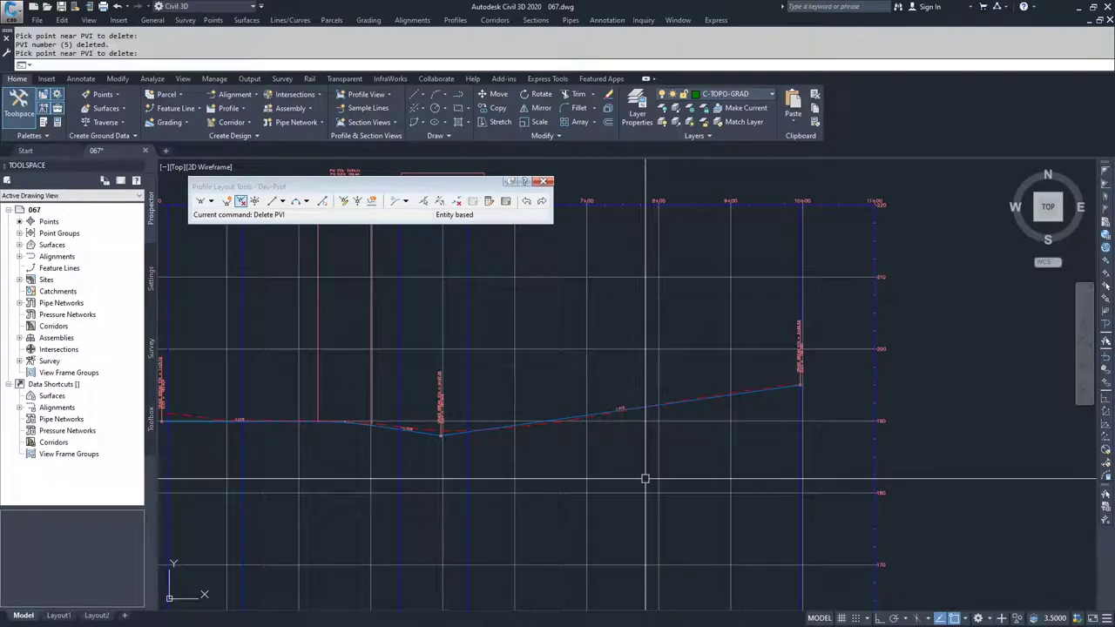